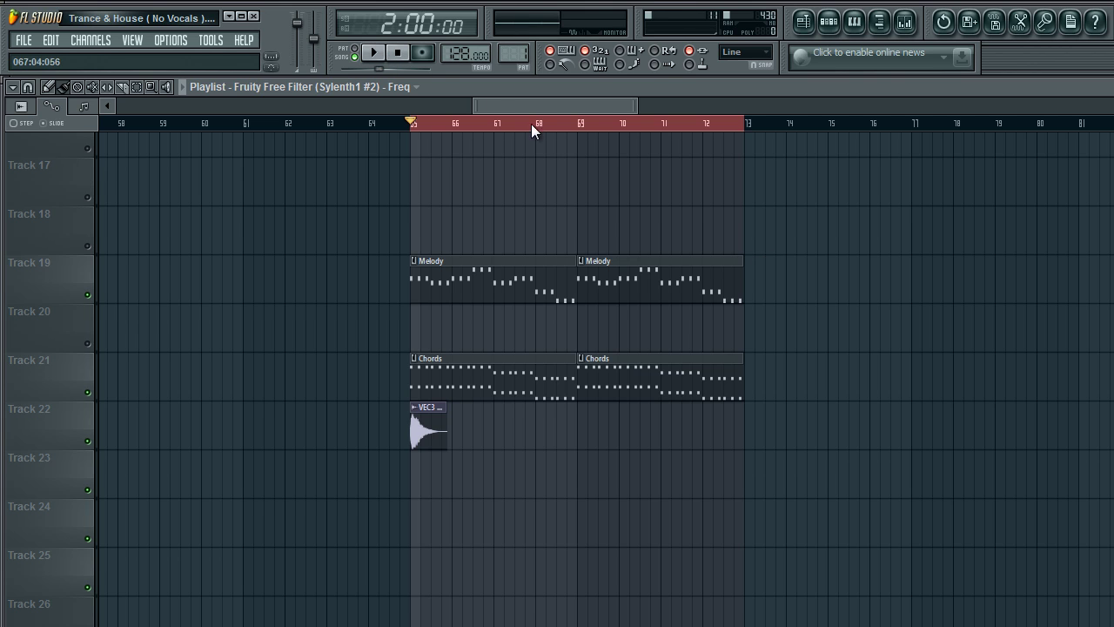
left_click(384, 55)
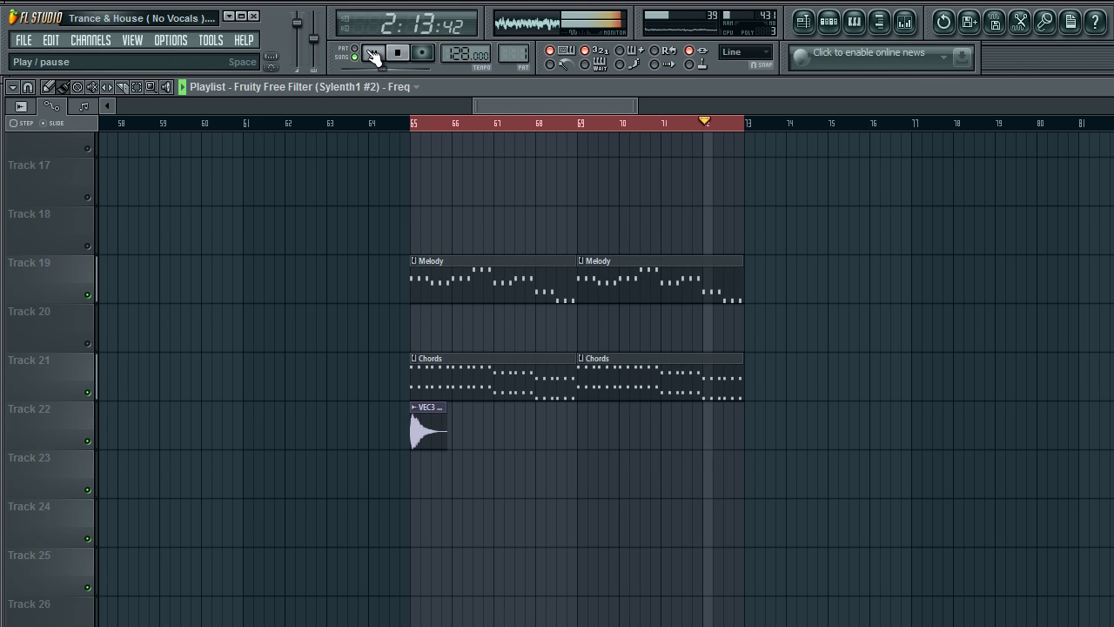
left_click(373, 54)
left_click(397, 52)
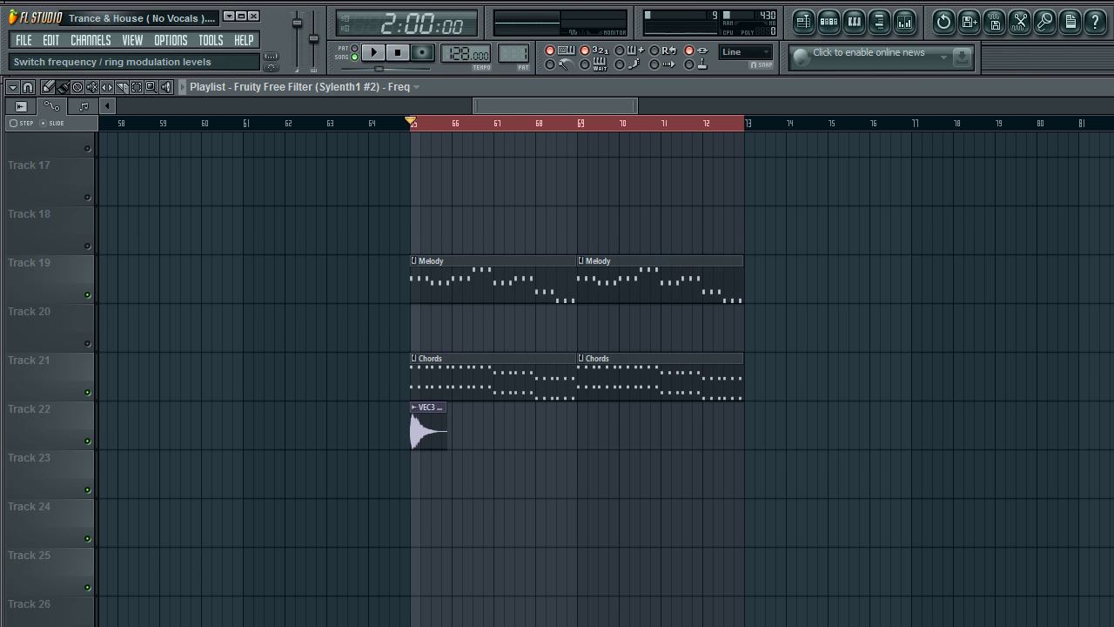
Arrange the Mixer and Channel Rack side by side with Sylenth1 #2 selected
key("F9")
left_click_drag(871, 333, 830, 323)
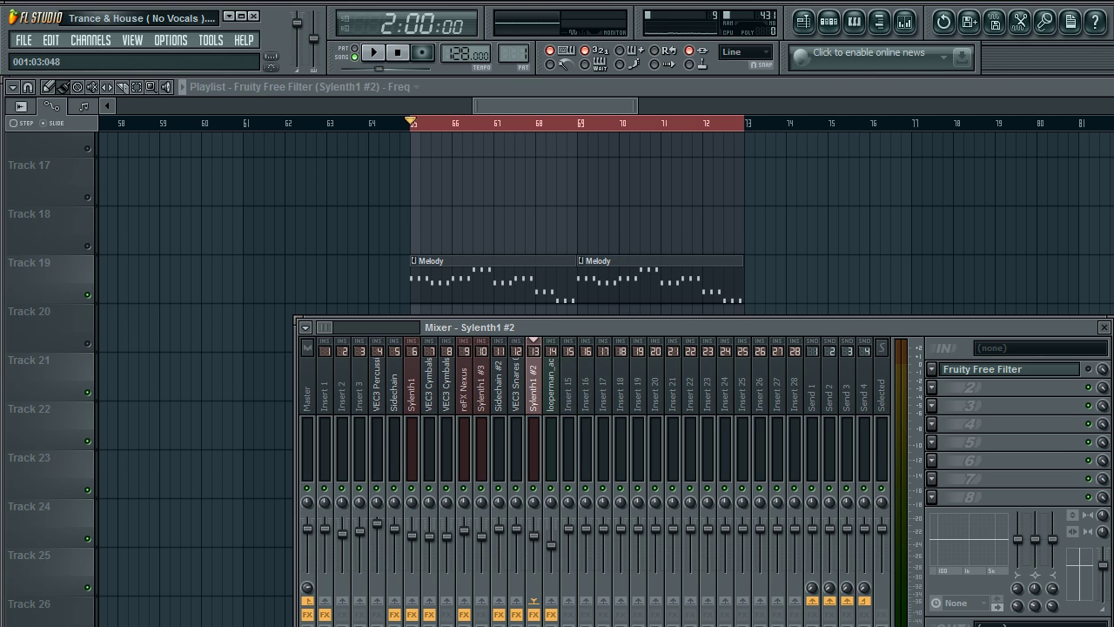
key("F6")
left_click_drag(714, 199, 306, 127)
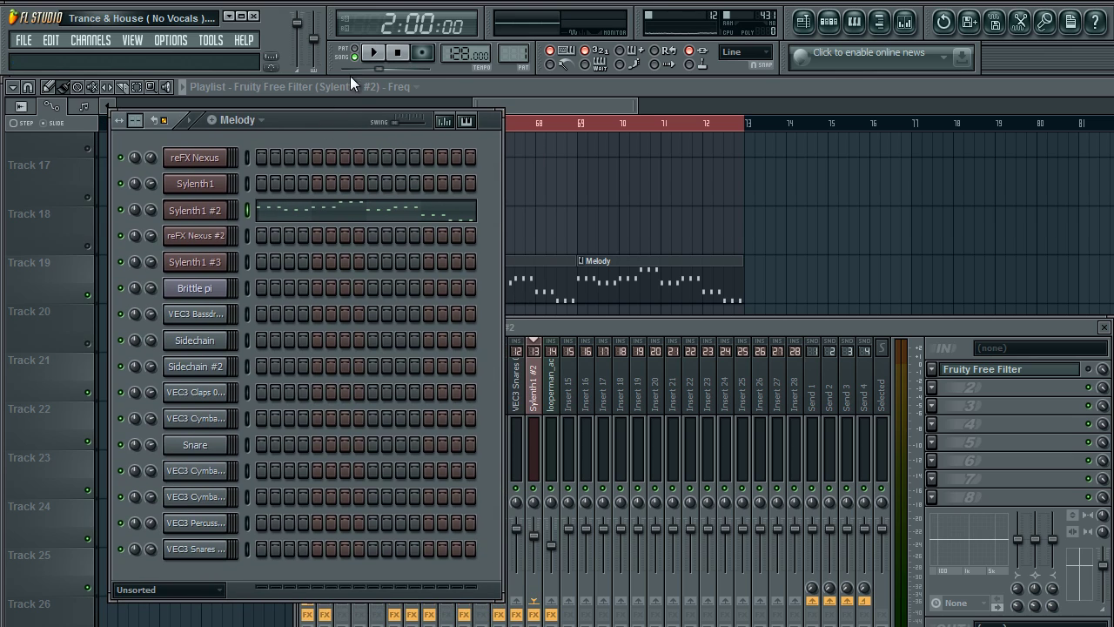
right_click(203, 207)
left_click(228, 220)
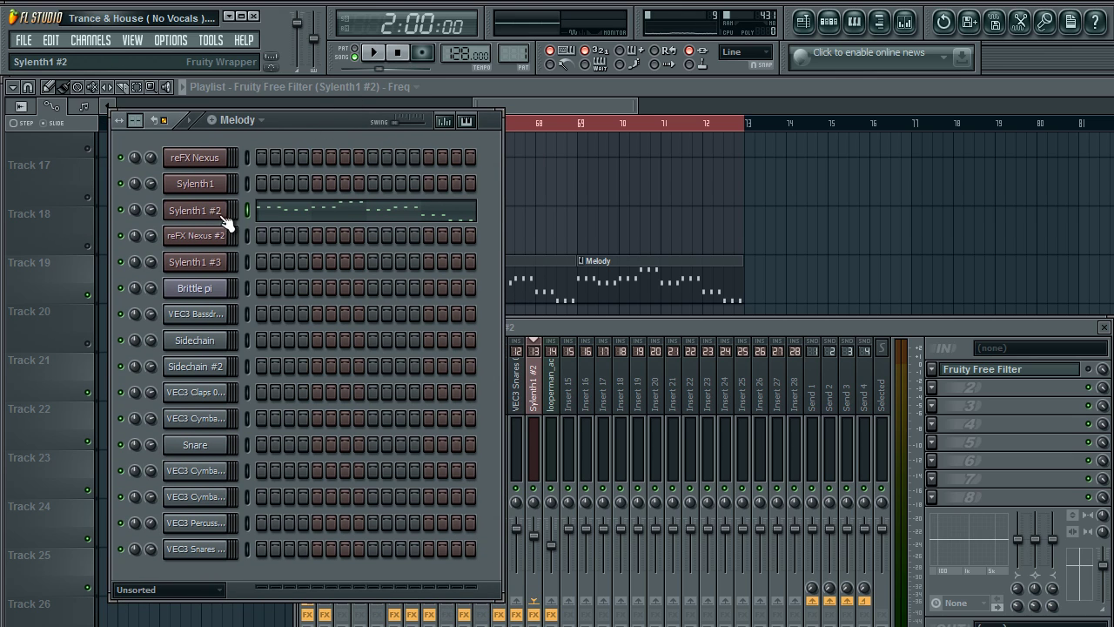
Link the selected Sylenth1 #2 channel to mixer insert 13 and close the Channel Rack
left_click(665, 323)
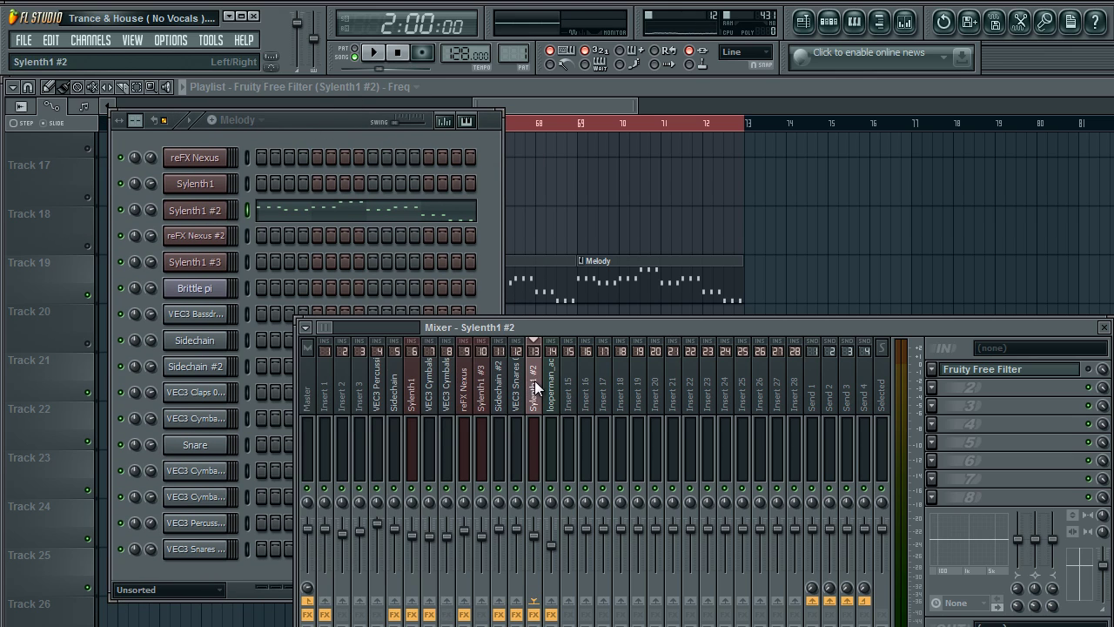
right_click(537, 381)
mouse_move(584, 402)
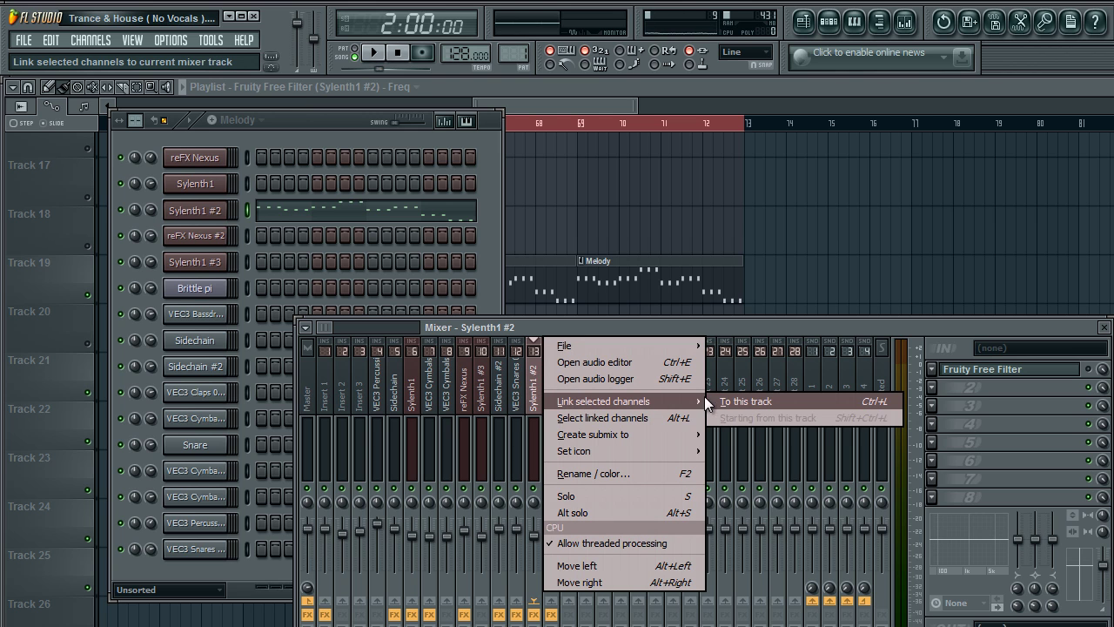
left_click(740, 400)
left_click_drag(589, 326, 564, 324)
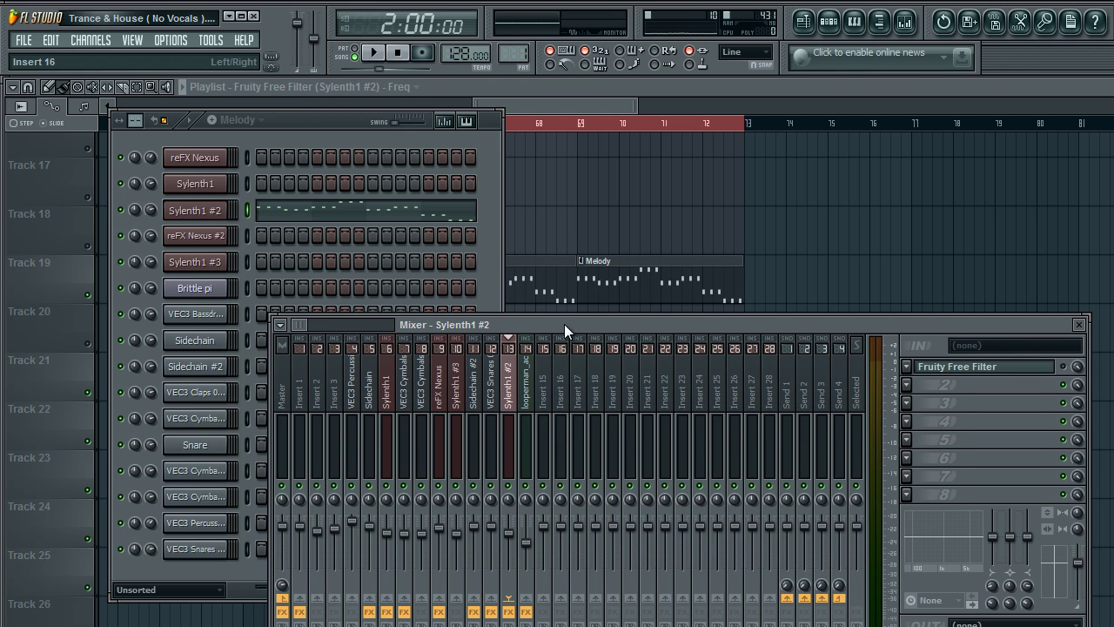
key("F6")
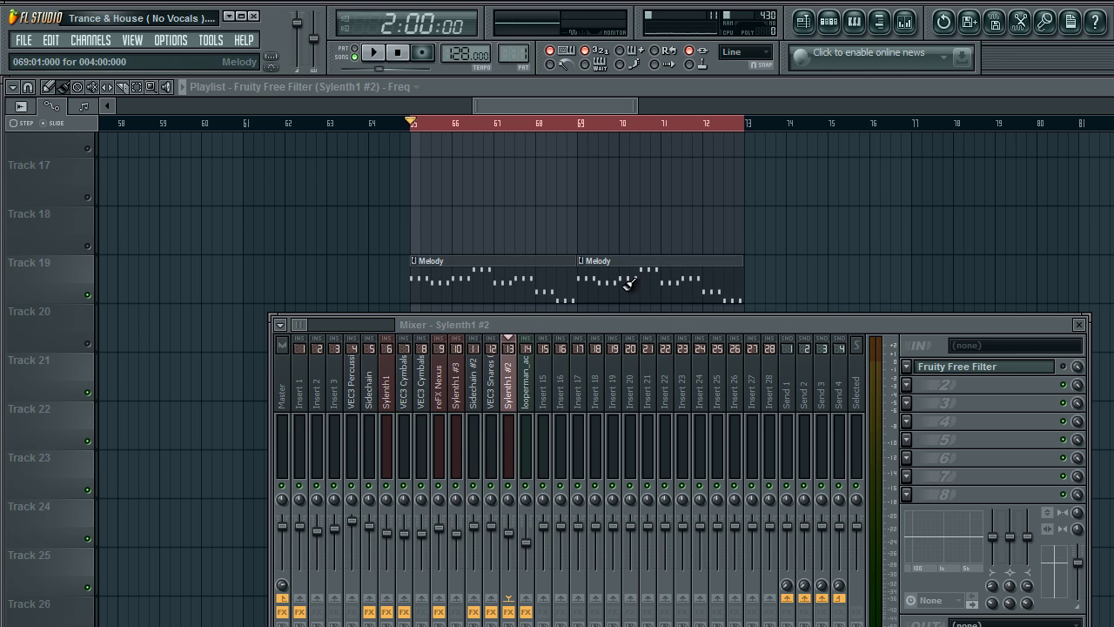
Load Fruity Free Filter into the second effect slot of the melody insert
left_click_drag(774, 323, 670, 270)
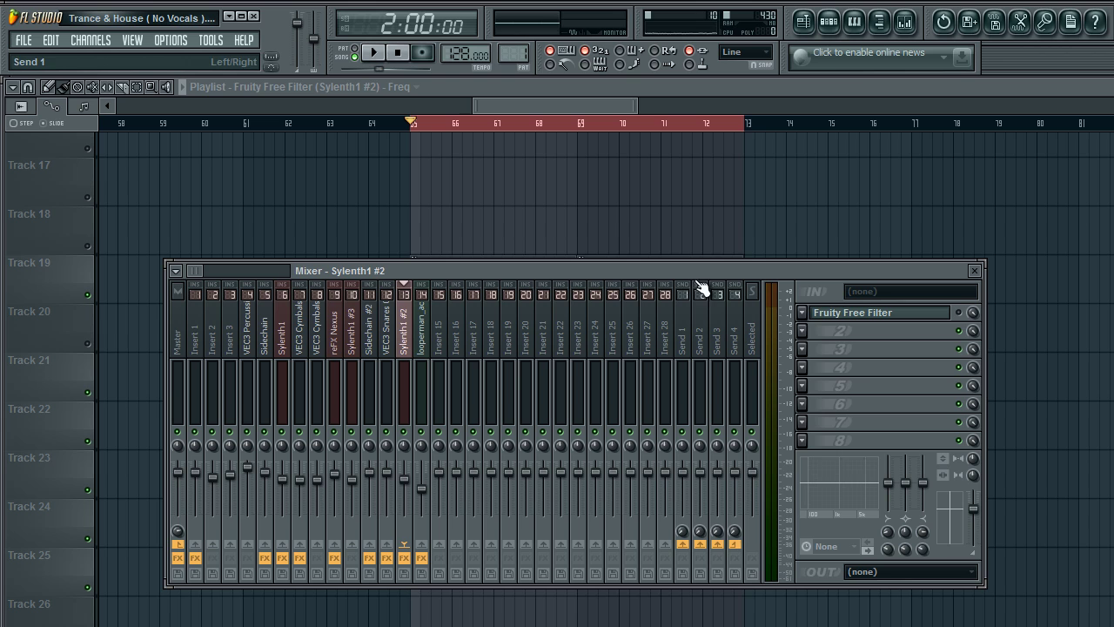
left_click(805, 332)
mouse_move(822, 349)
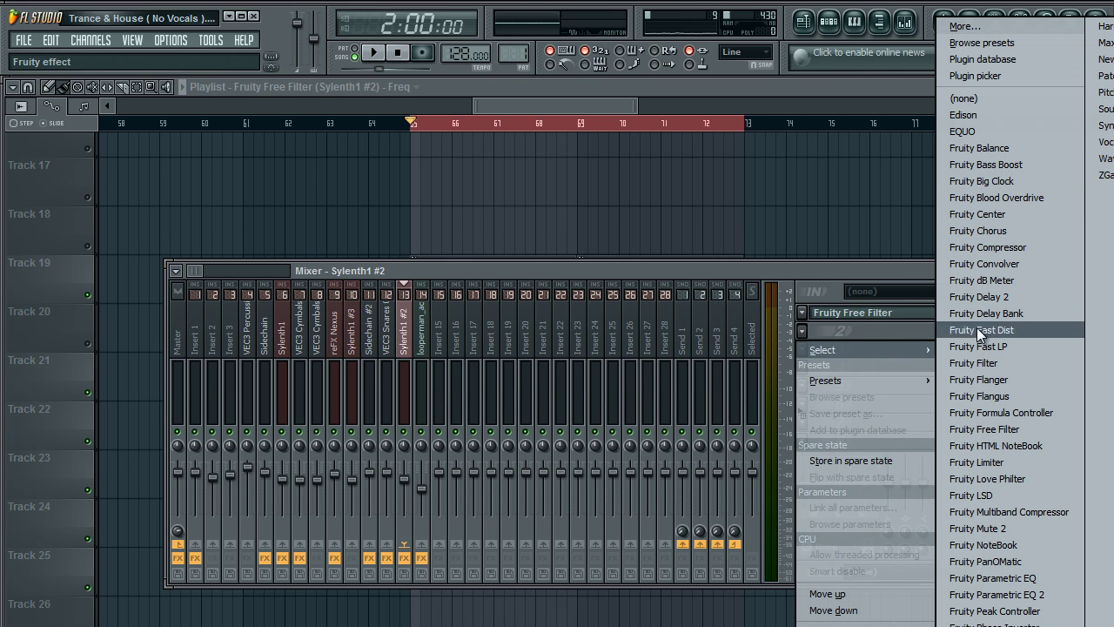
left_click(1019, 430)
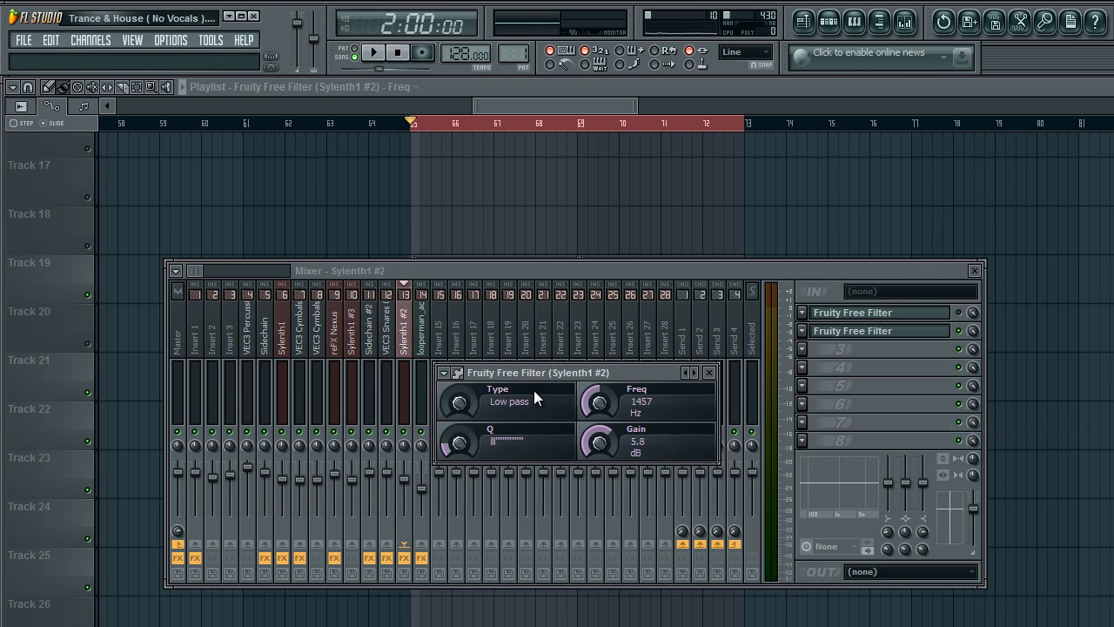
left_click_drag(571, 372, 489, 299)
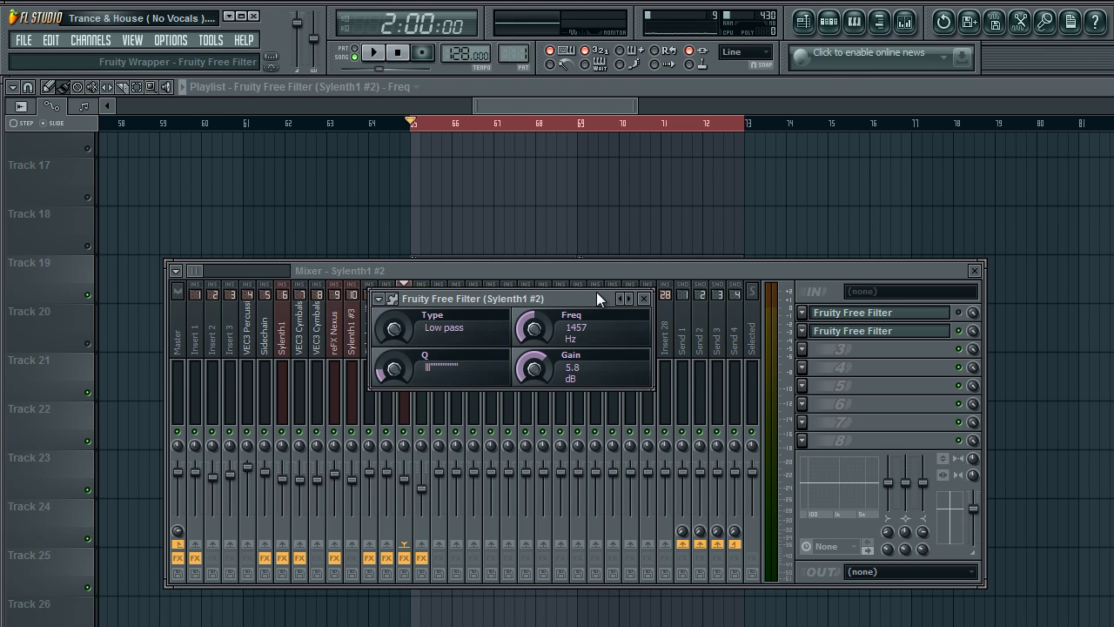
Sweep the filter's Freq knob while auditioning playback, leaving the low-pass cutoff at 10 Hz
mouse_move(533, 328)
left_mouse_down()
mouse_move(551, 302)
mouse_move(535, 306)
left_mouse_up()
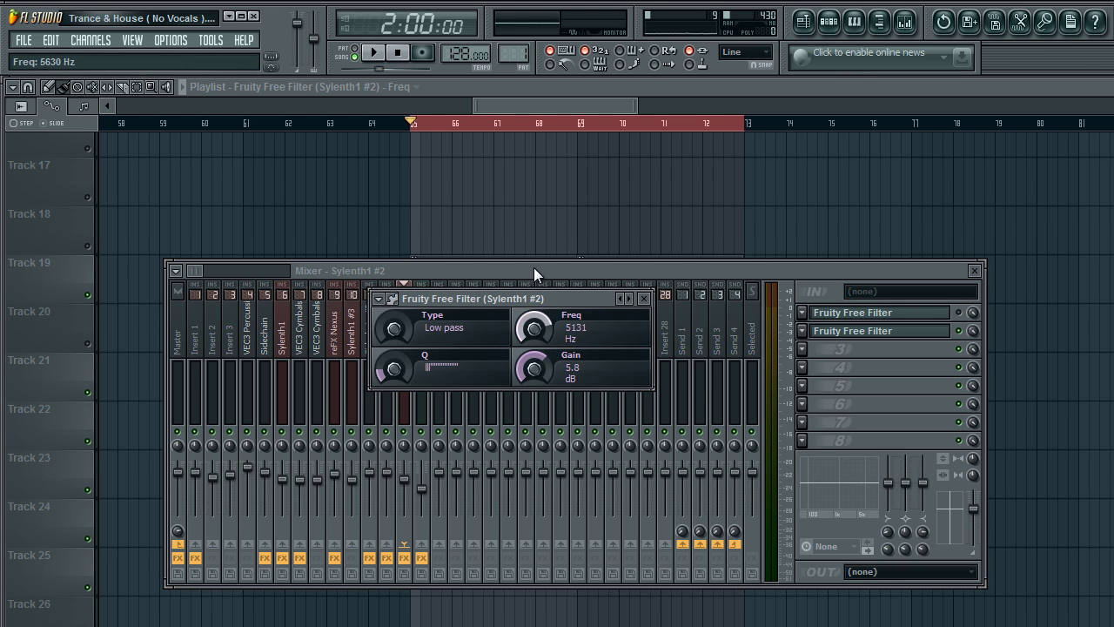
left_click_drag(534, 266, 511, 409)
key("space")
mouse_move(537, 322)
left_mouse_down()
mouse_move(530, 393)
mouse_move(545, 250)
mouse_move(536, 323)
left_mouse_up()
left_click(381, 59)
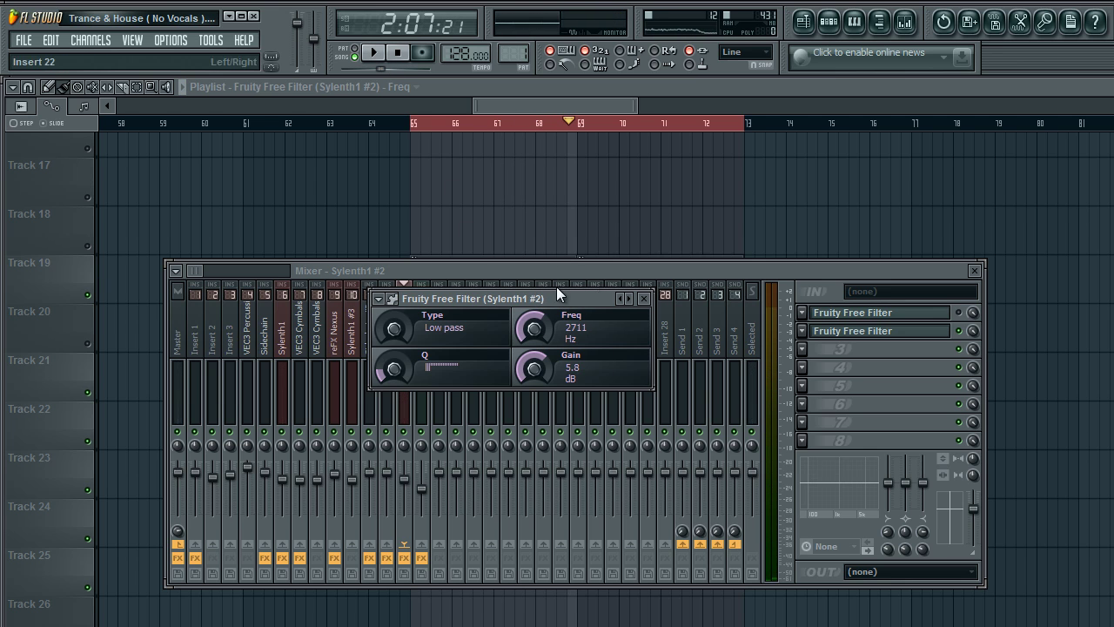
left_click_drag(572, 298, 628, 293)
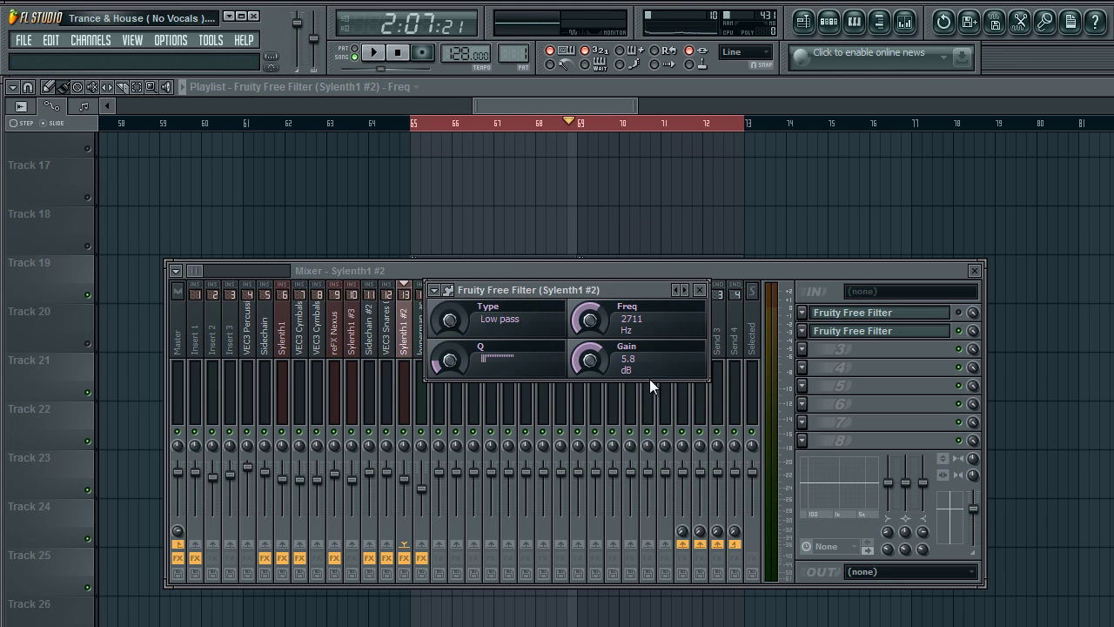
left_click_drag(654, 292, 673, 356)
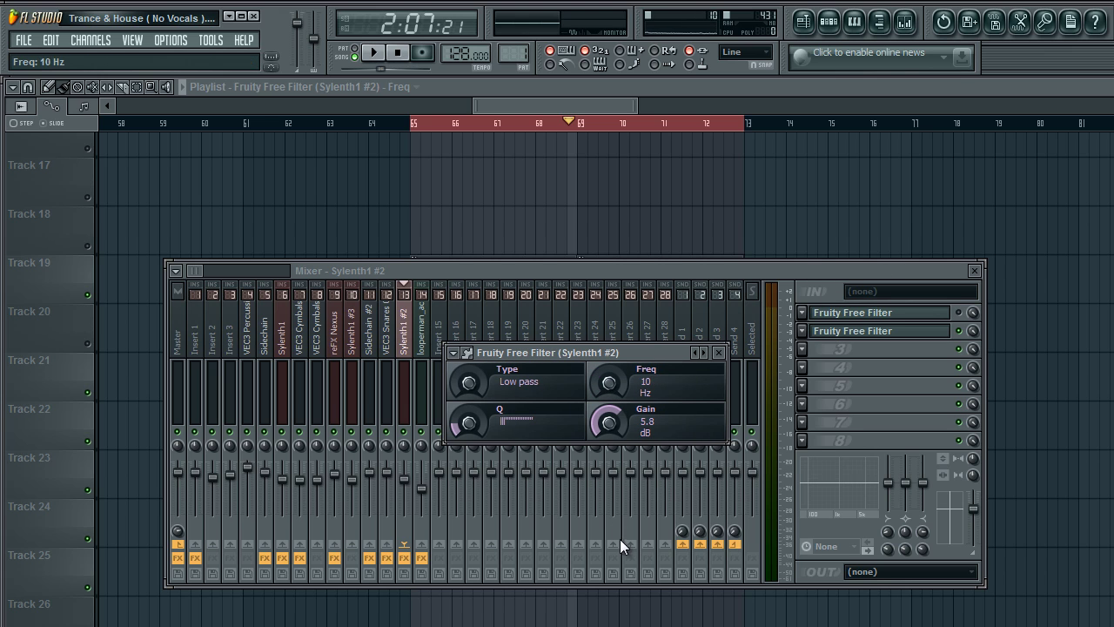
Create a Freq automation clip for the filter and place it on Track 24 at bar 65
right_click(607, 387)
left_click(663, 484)
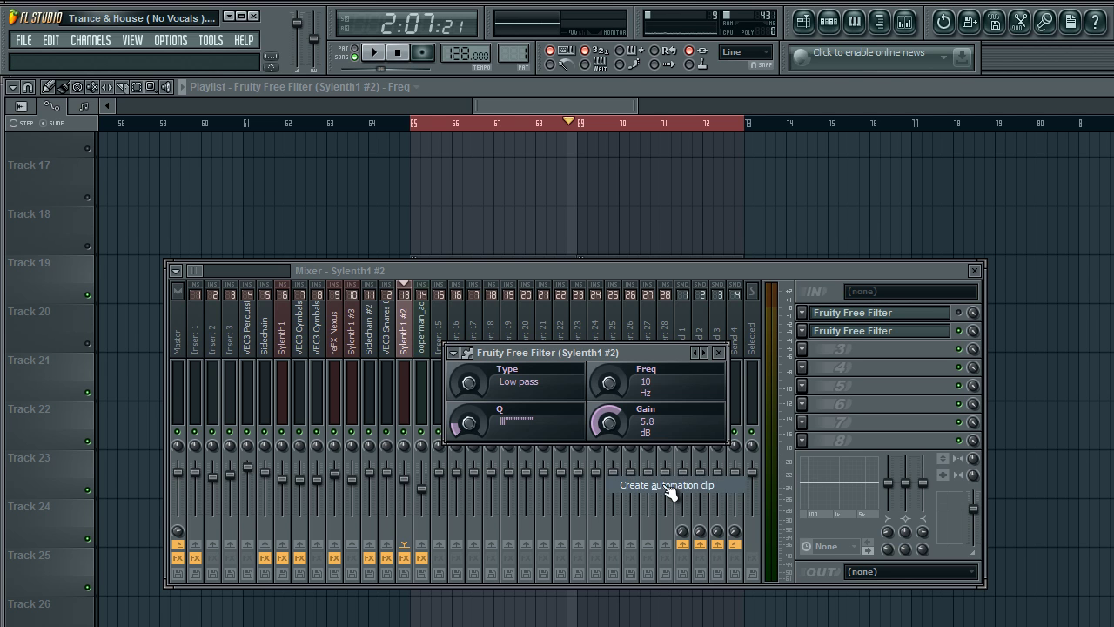
left_click(595, 93)
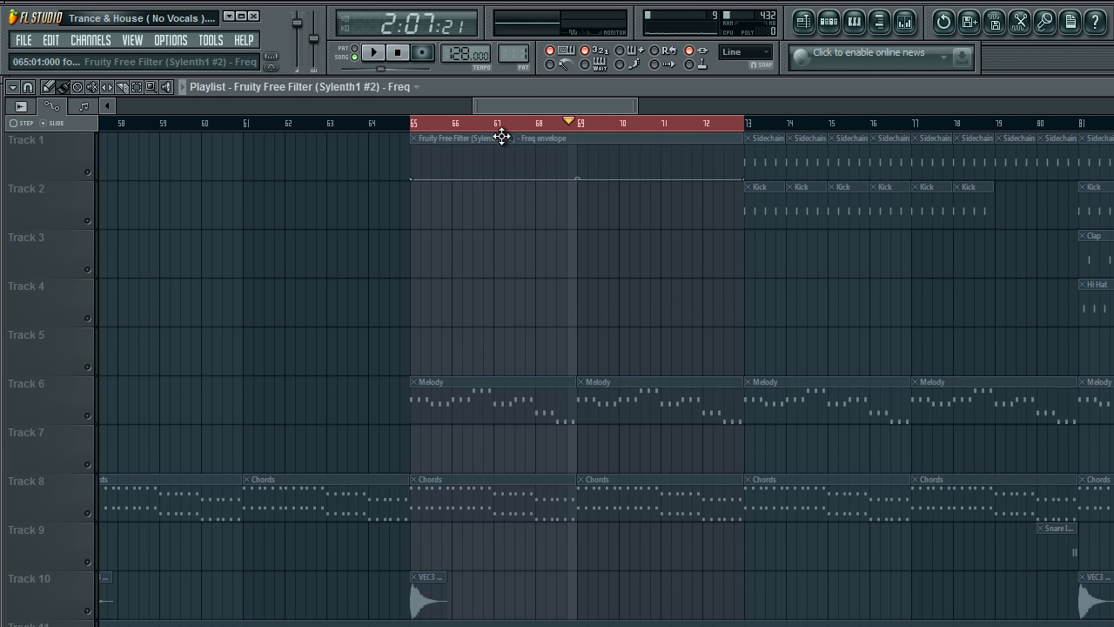
left_click_drag(502, 137, 535, 374)
left_click_drag(522, 613, 502, 585)
Raise the clip's end point so Freq ramps upward across bars 65–72
scroll(505, 586, "down", 3)
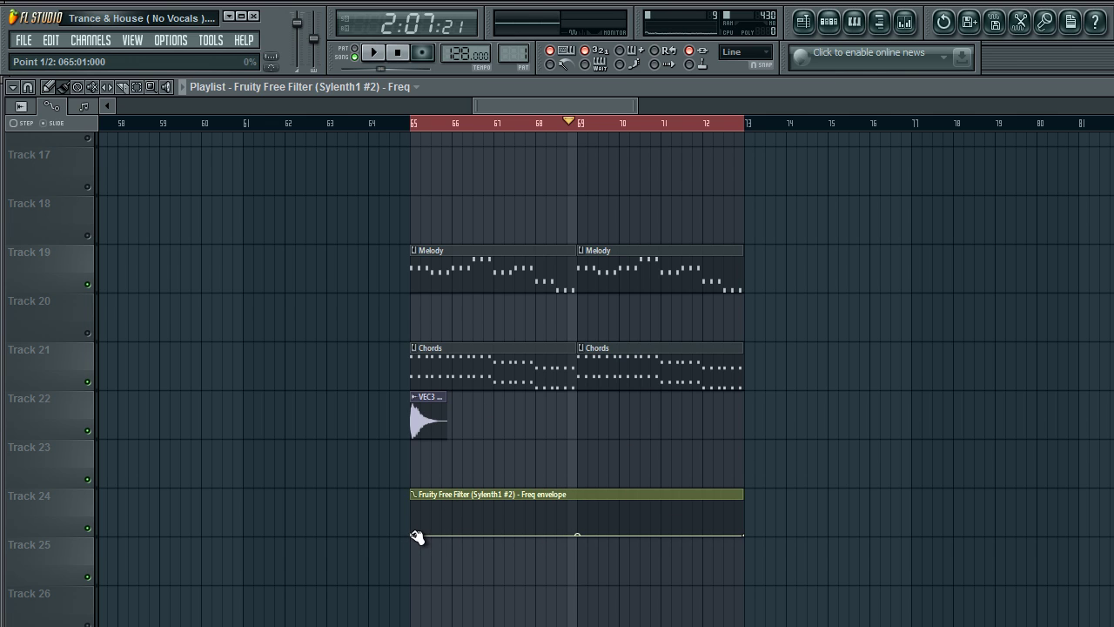
mouse_move(411, 533)
left_mouse_down()
mouse_move(415, 492)
mouse_move(413, 536)
left_mouse_up()
left_click_drag(747, 537, 754, 497)
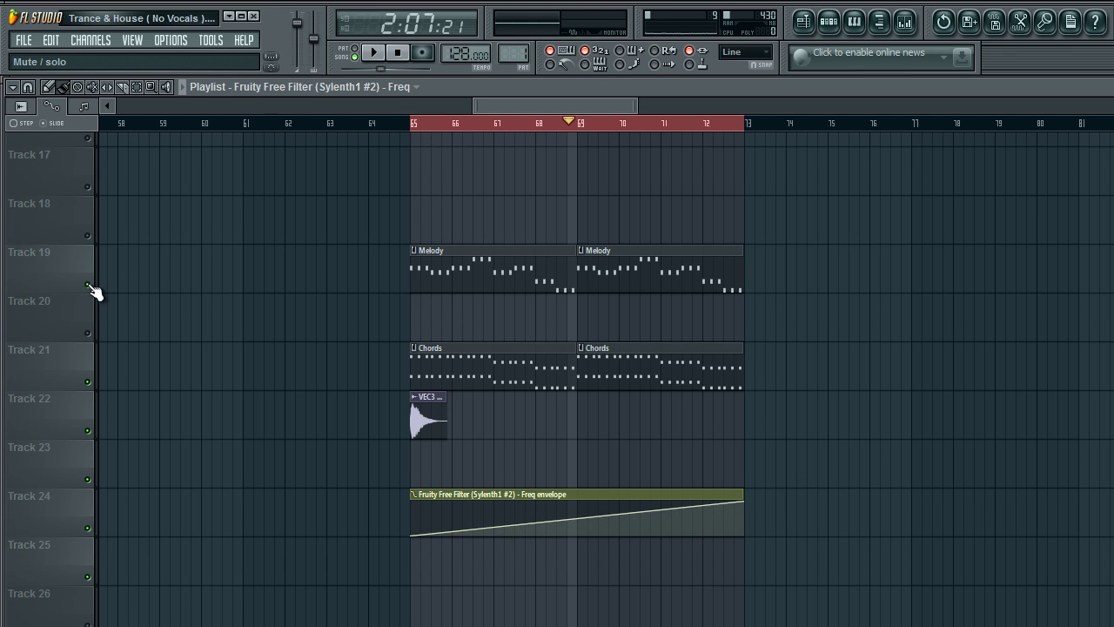
left_click(87, 382)
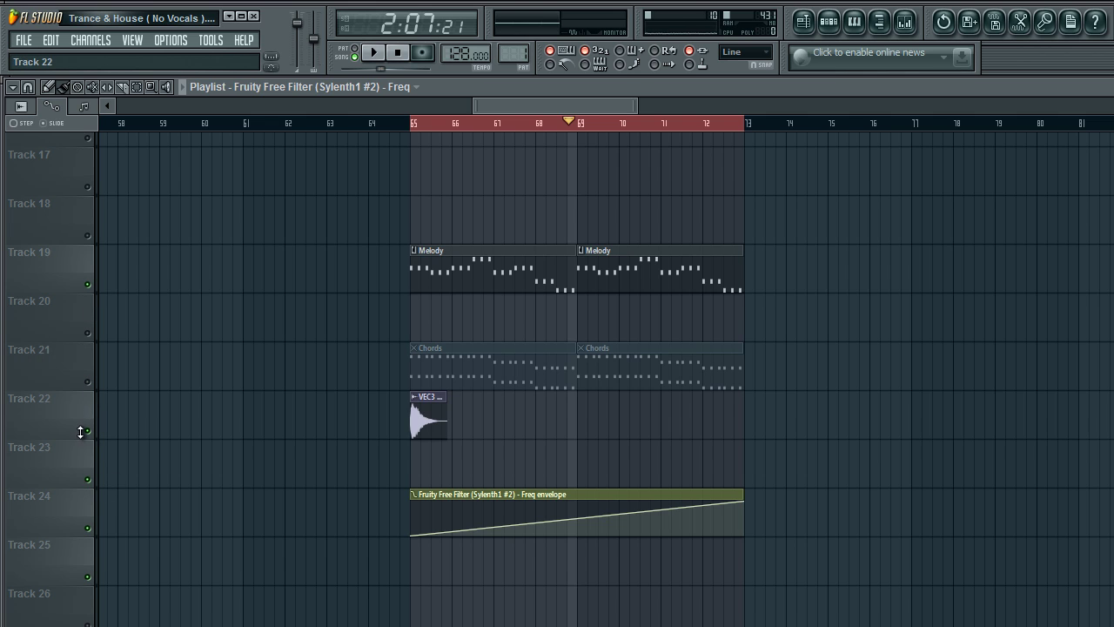
left_click(87, 430)
left_click(409, 61)
left_click(373, 54)
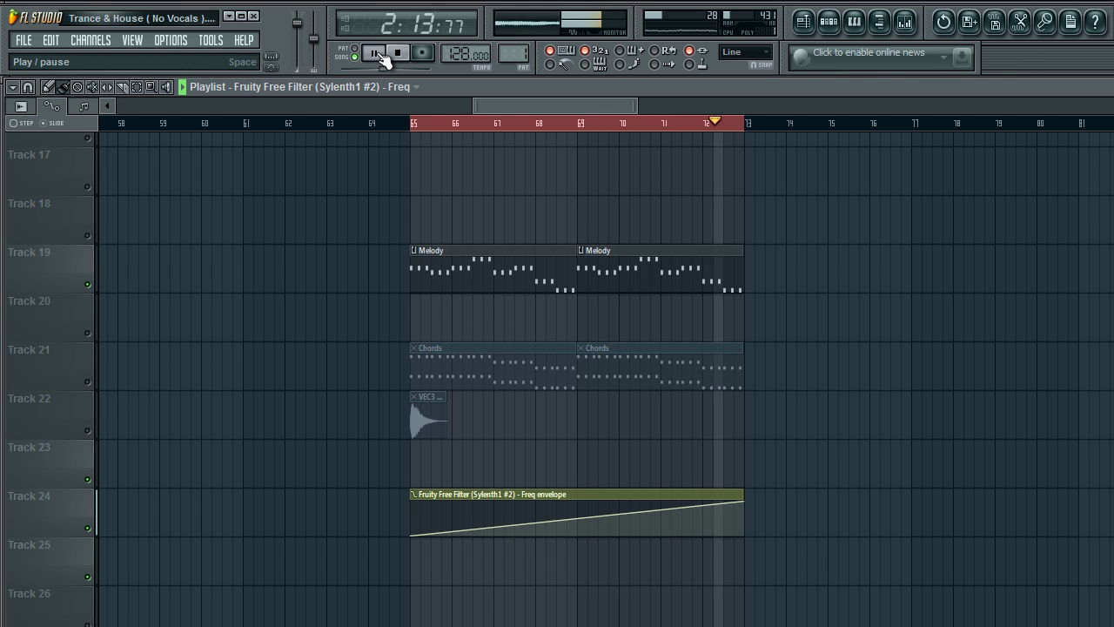
left_click(376, 54)
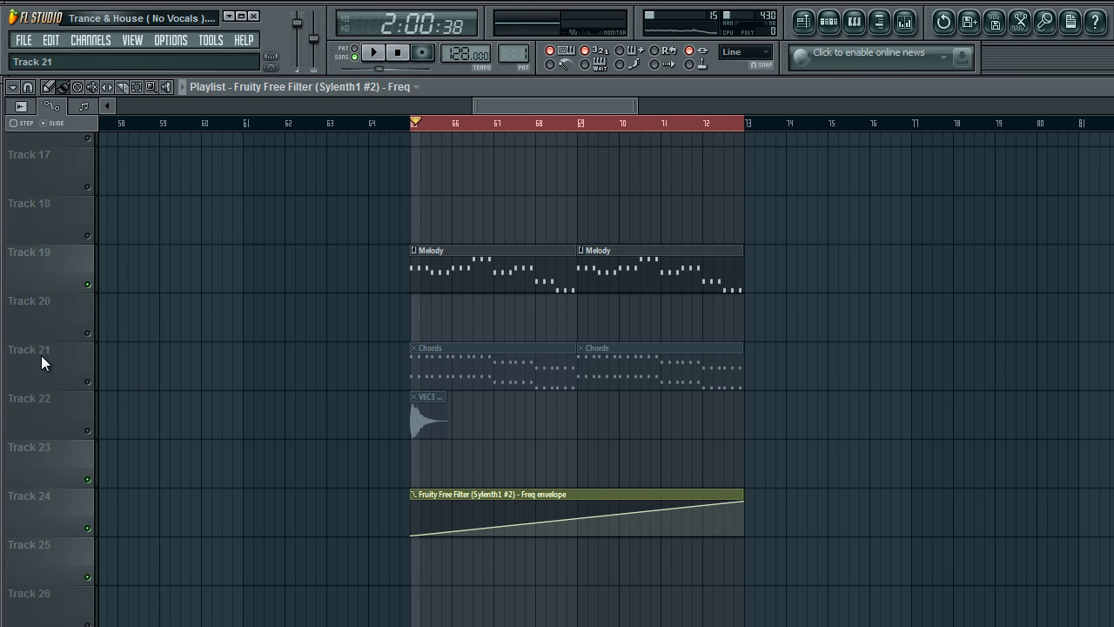
left_click(87, 381)
left_click(87, 430)
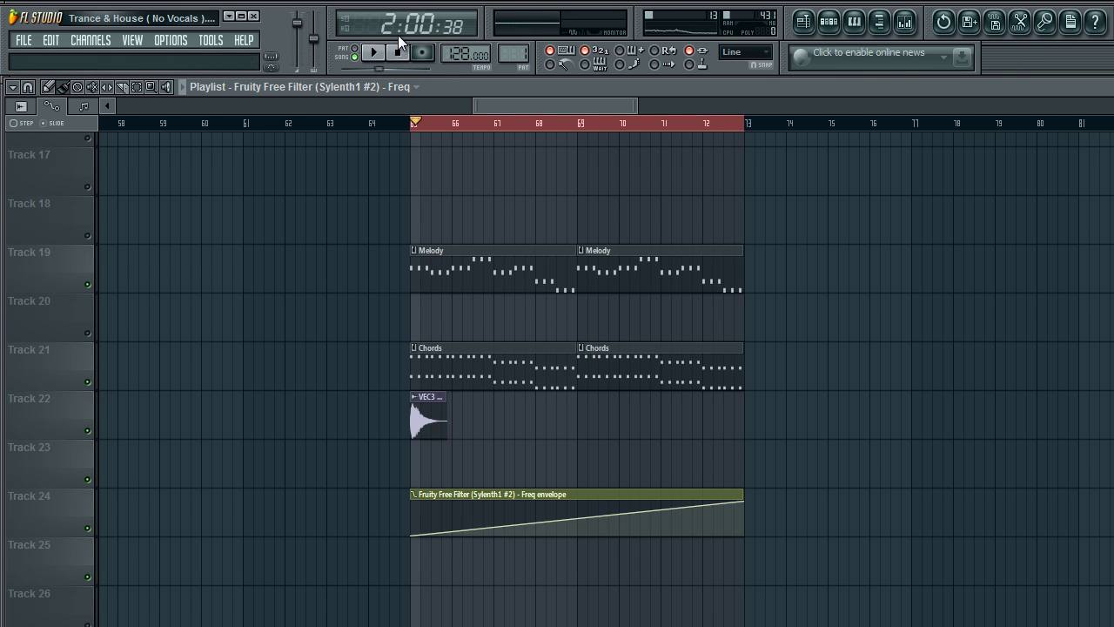
left_click(374, 53)
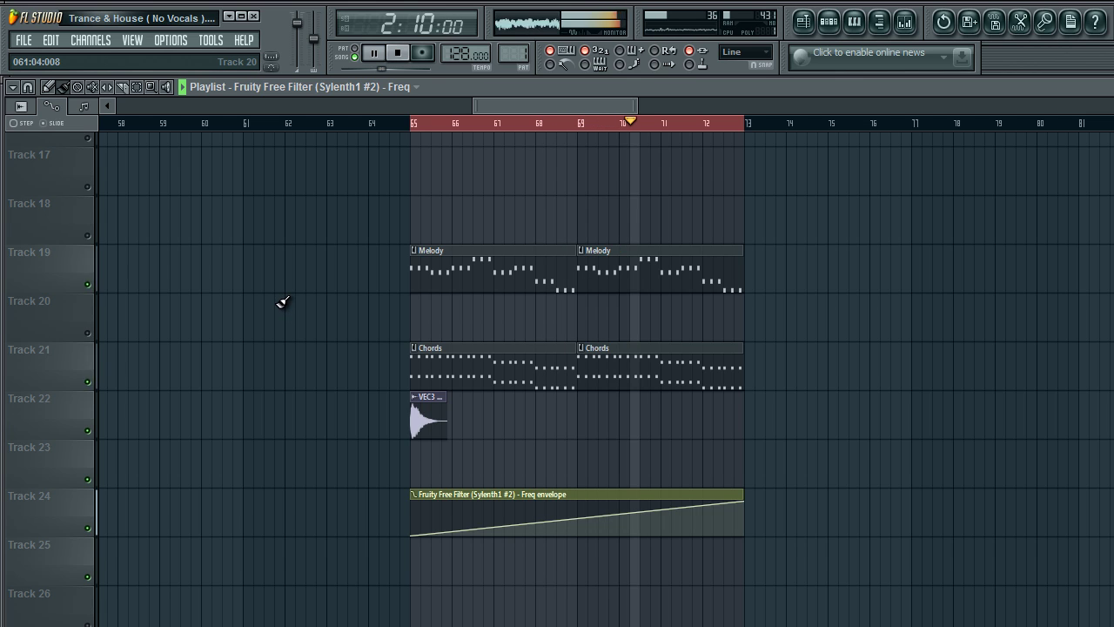
left_click(377, 54)
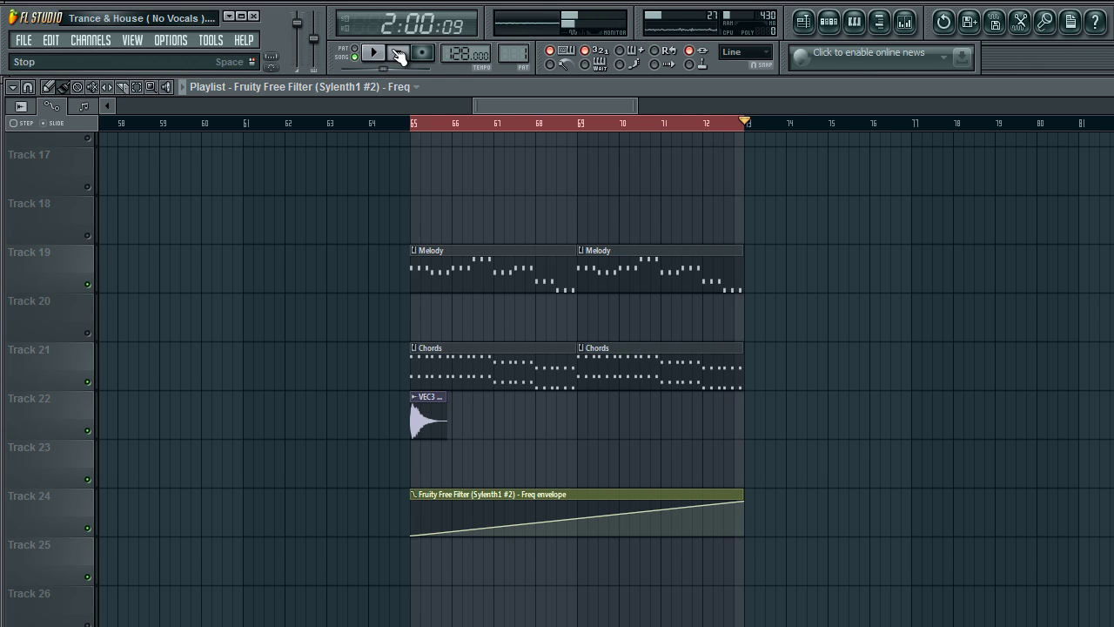
left_click(398, 52)
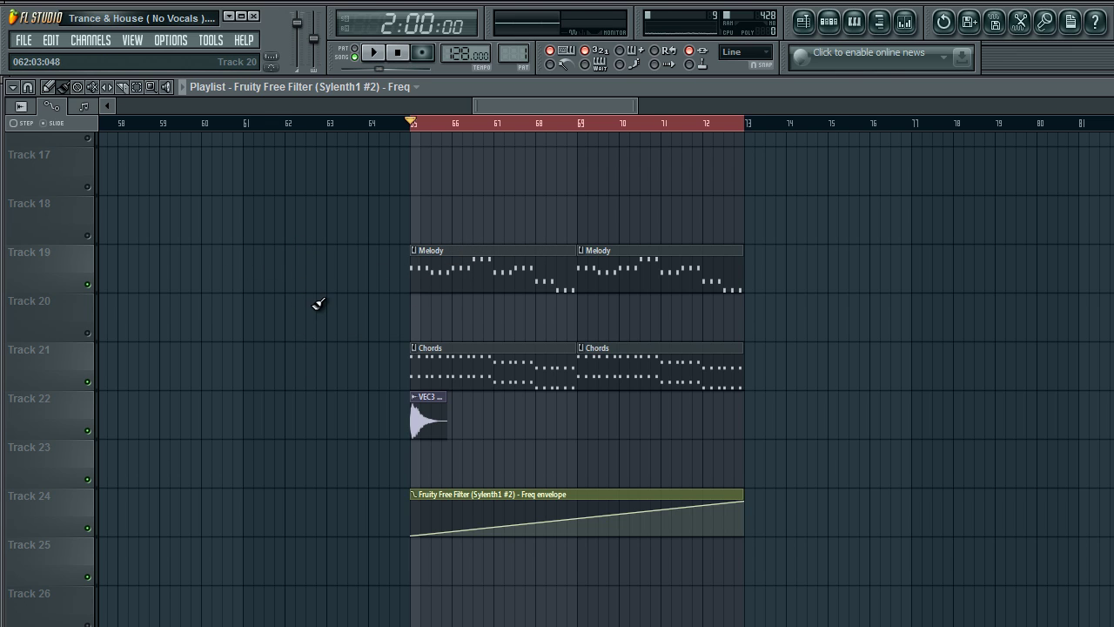
left_click(210, 40)
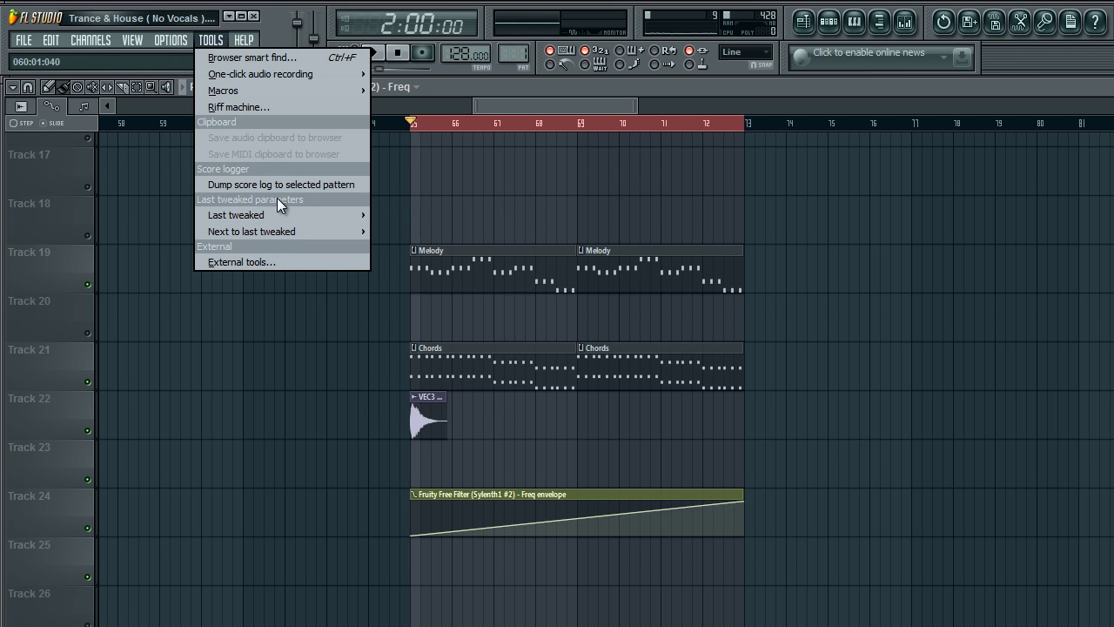
mouse_move(281, 215)
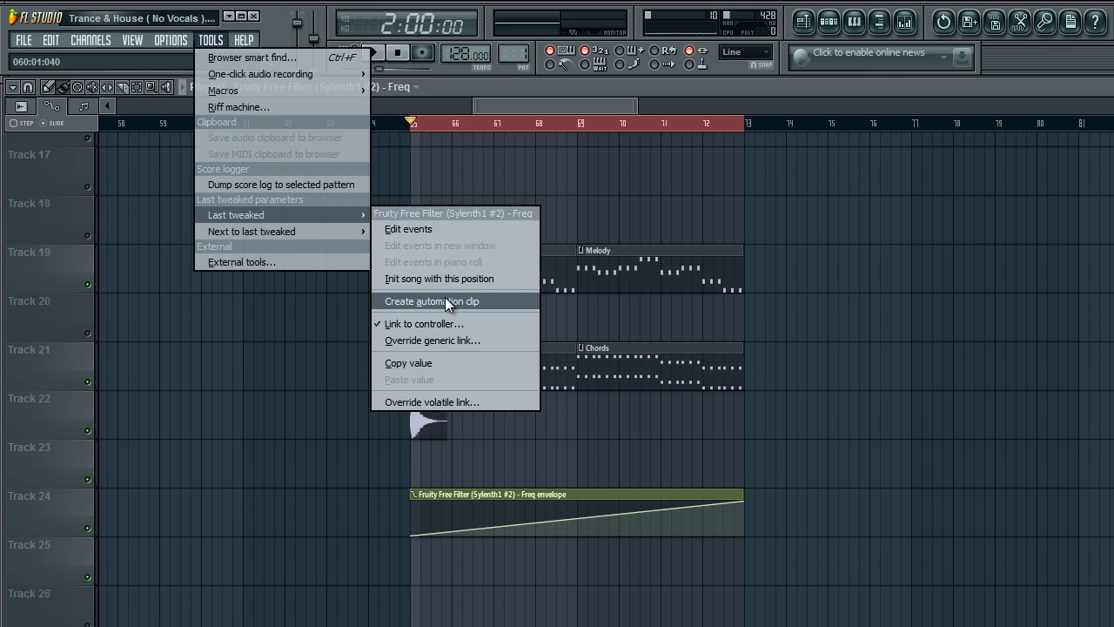
left_click(277, 332)
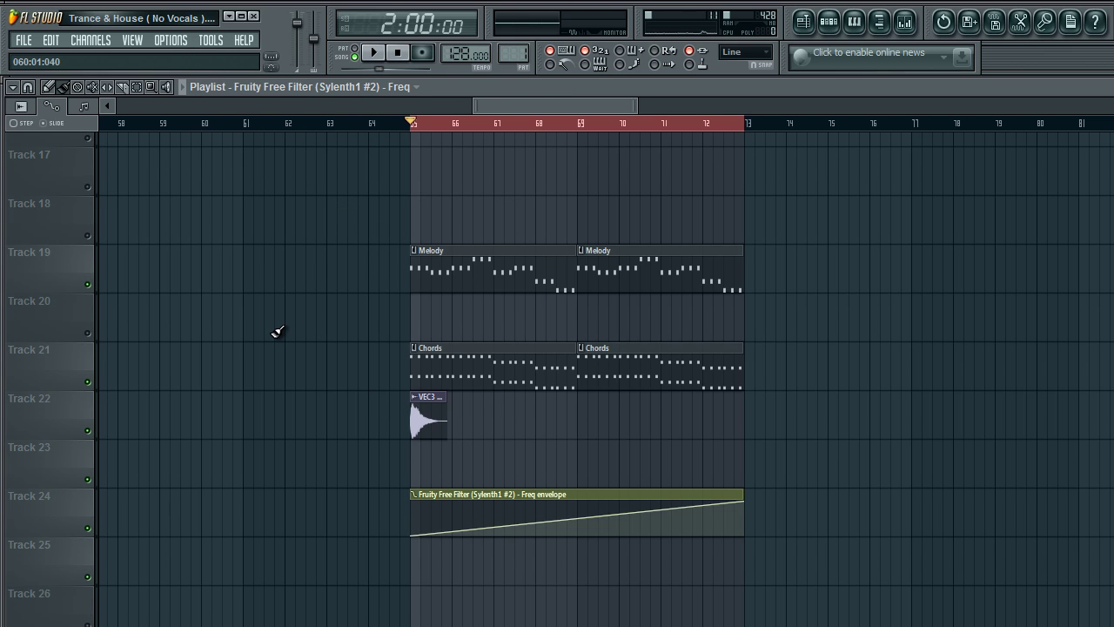
left_click(211, 40)
mouse_move(337, 214)
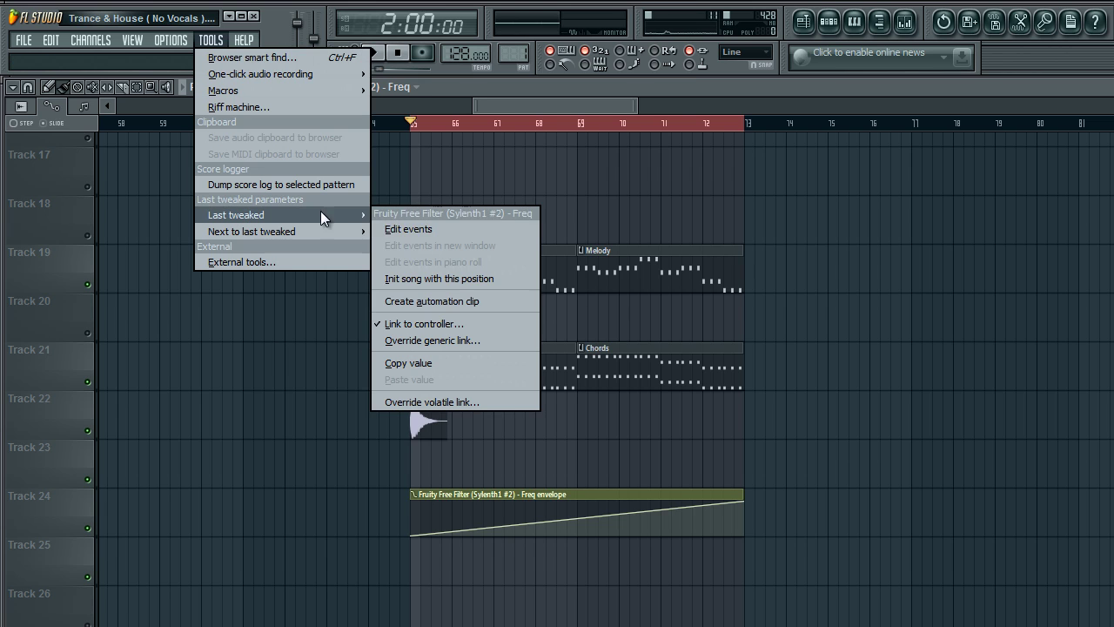
left_click(332, 365)
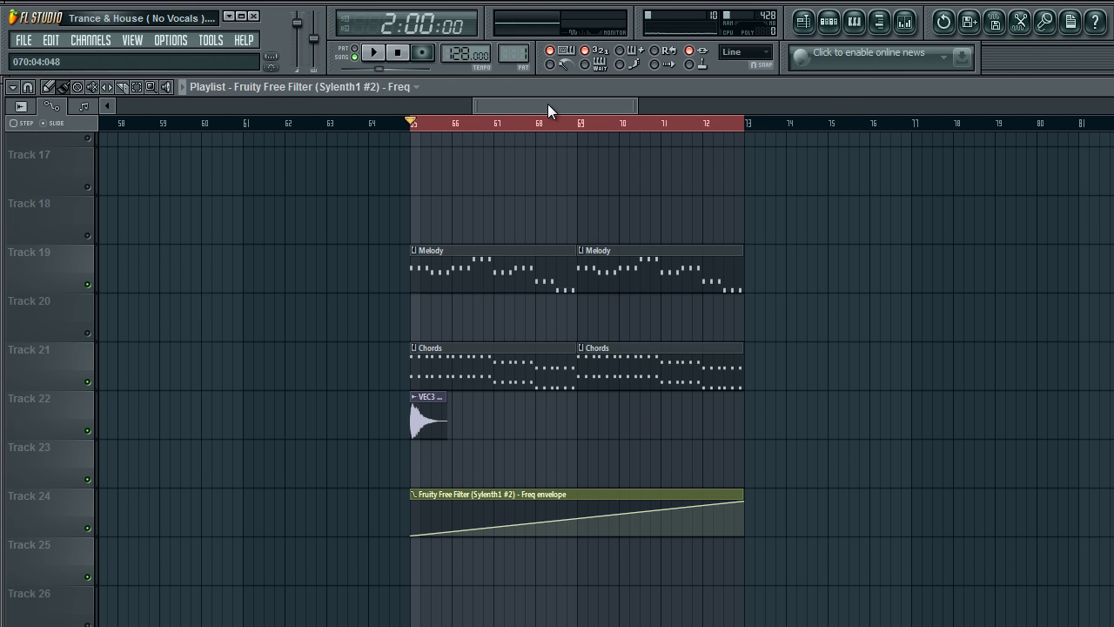
left_click_drag(547, 103, 552, 126)
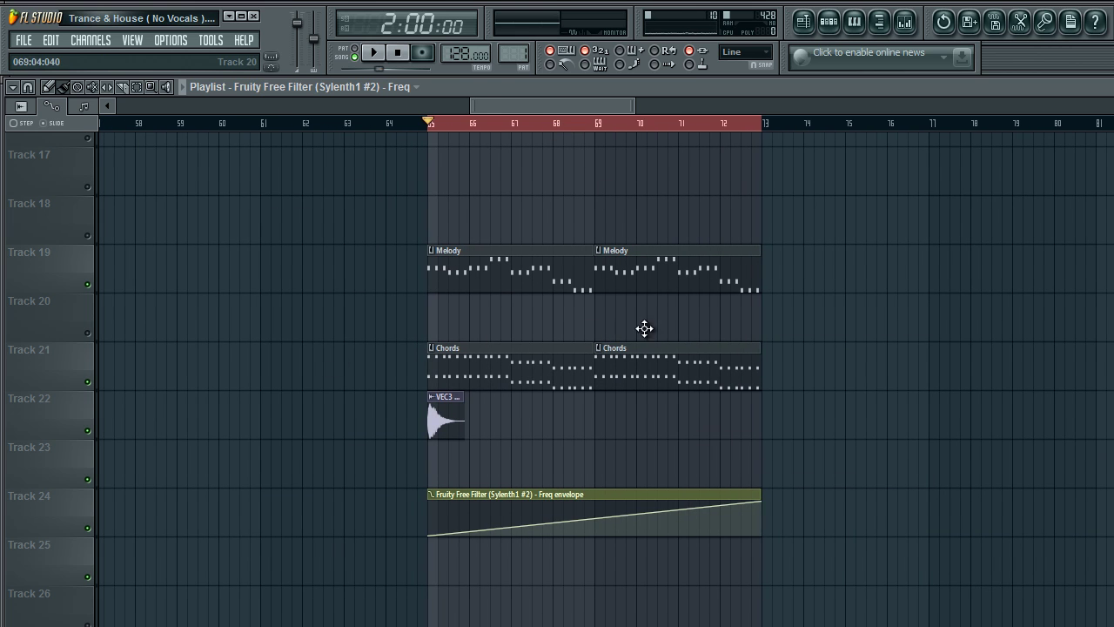